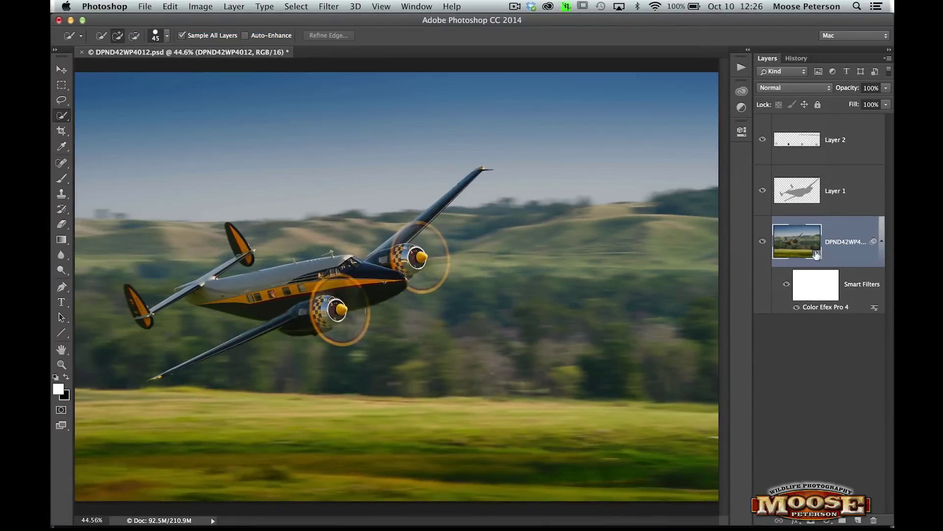
- Open the airplane photo's raw smart object for editing in Camera Raw and reset the Camera Raw defaults
{"action": "double_click", "coordinate": [817, 254]}
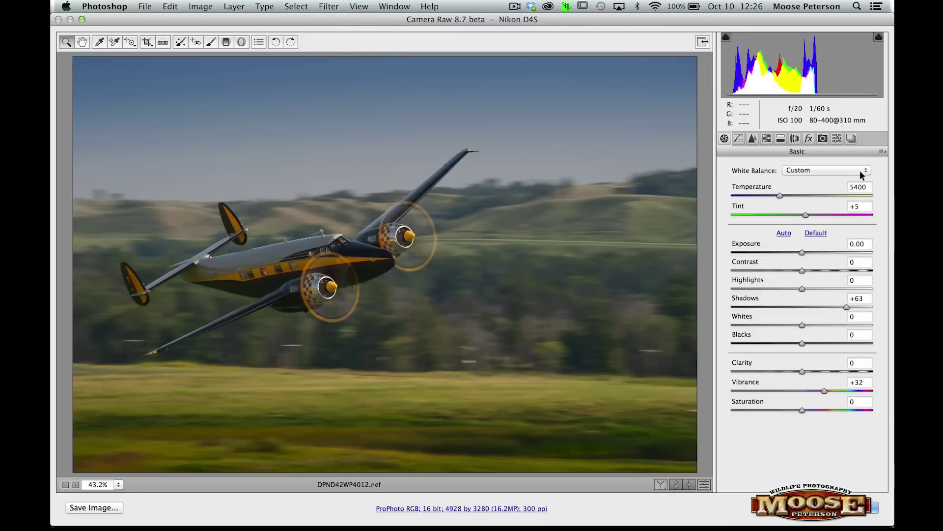
{"action": "left_click", "coordinate": [879, 151]}
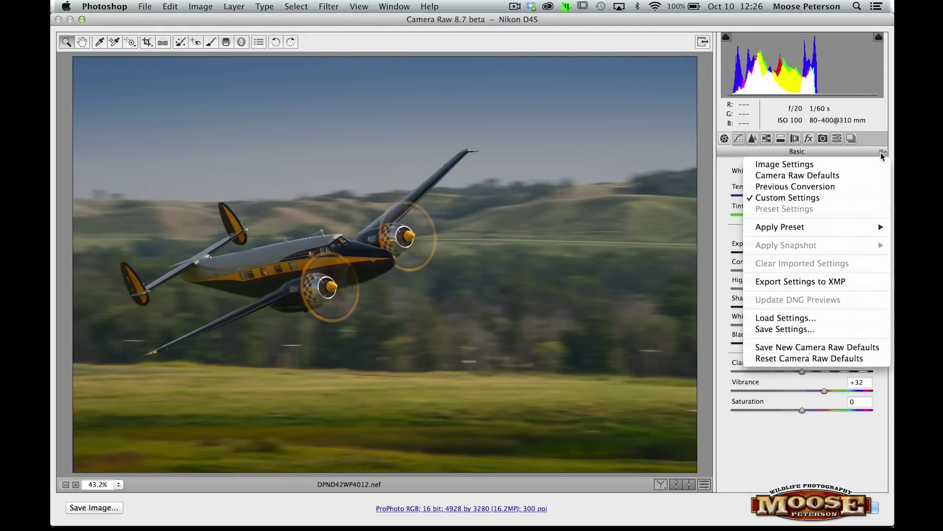
{"action": "left_click", "coordinate": [809, 358]}
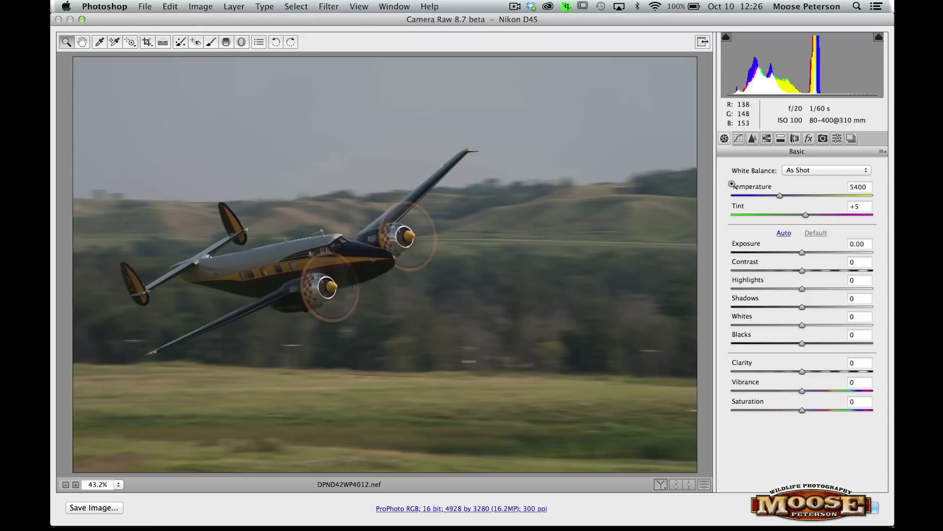
- Apply the Landscape preset to the airplane photo and raise Shadows to +83
{"action": "left_click", "coordinate": [832, 138]}
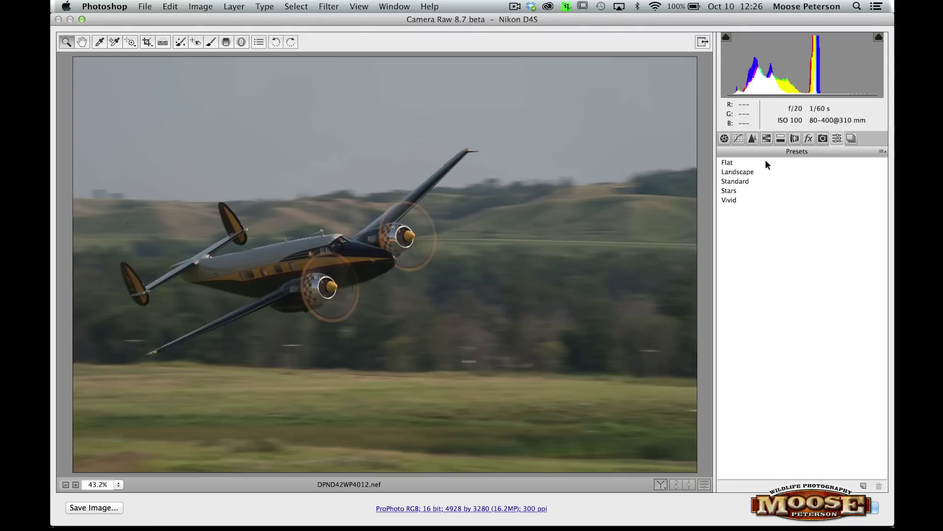
{"action": "left_click", "coordinate": [732, 172]}
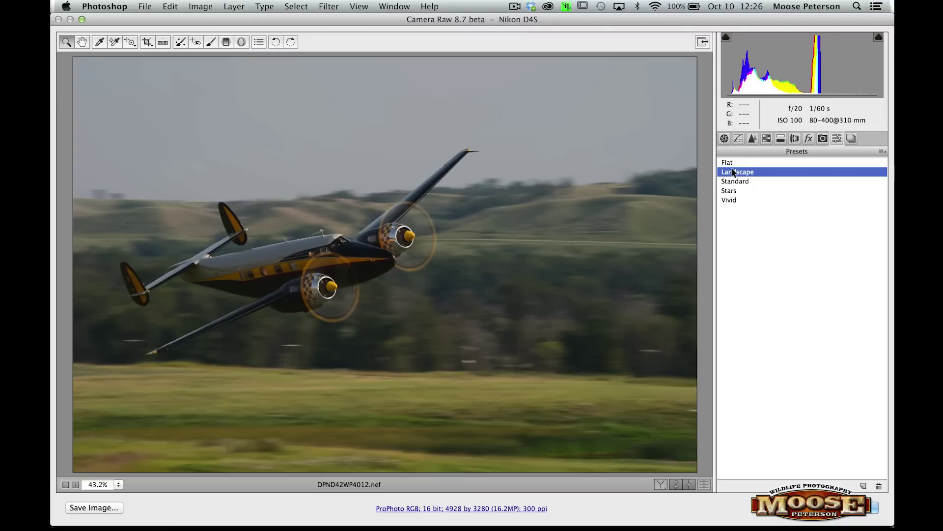
{"action": "left_click", "coordinate": [724, 138]}
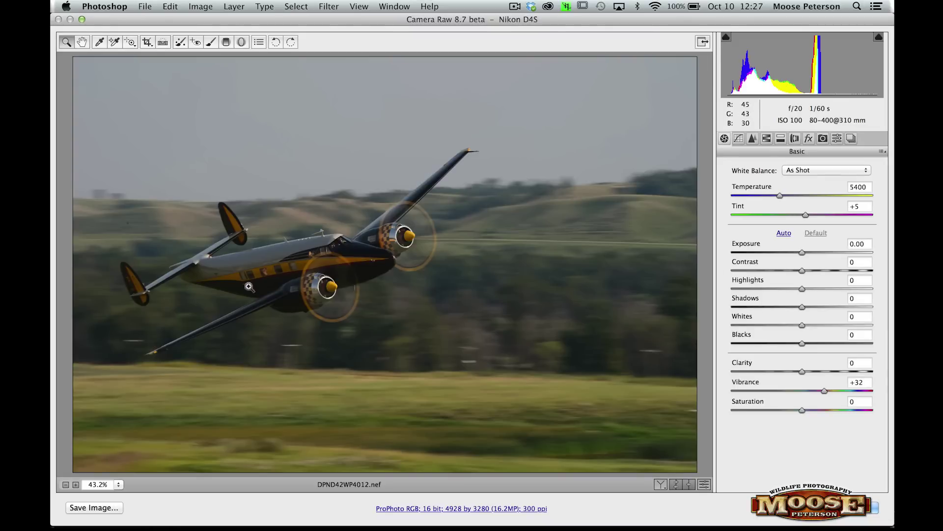
{"action": "left_click", "coordinate": [799, 305]}
{"action": "left_click_drag", "start_coordinate": [799, 306], "coordinate": [856, 301]}
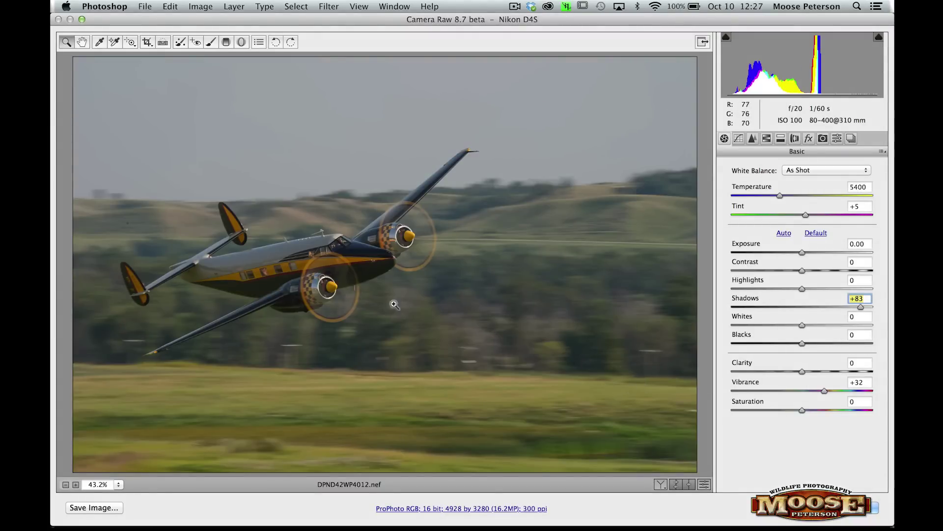
- Set the HSL luminance of Yellows to +44, comparing it with the defaults, and of Greens to -51
{"action": "left_click", "coordinate": [767, 139]}
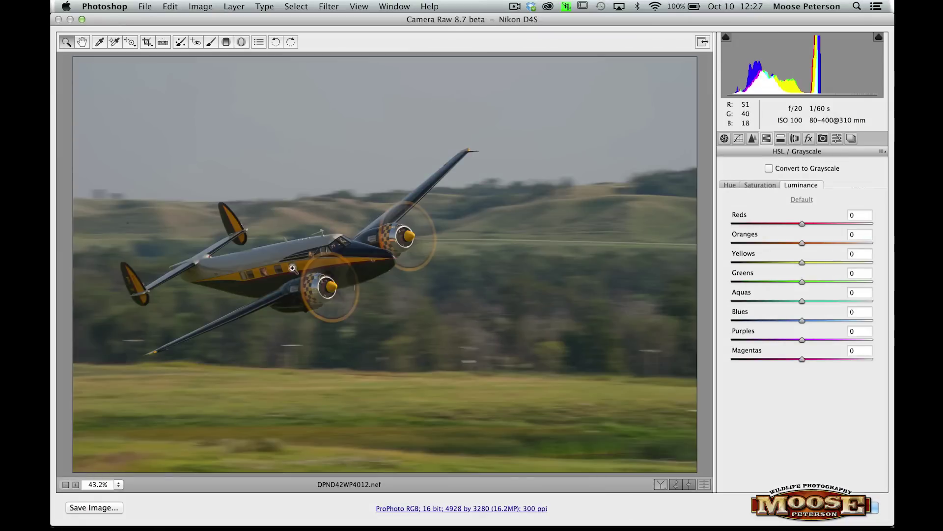
{"action": "left_click_drag", "start_coordinate": [800, 260], "coordinate": [829, 258]}
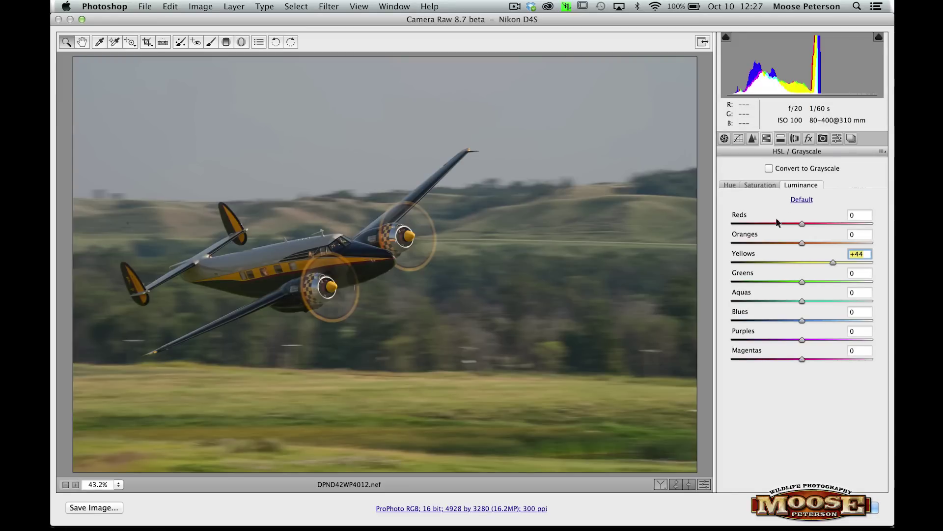
{"action": "left_click", "coordinate": [800, 199]}
{"action": "key", "text": "ctrl+z"}
{"action": "left_click", "coordinate": [801, 199]}
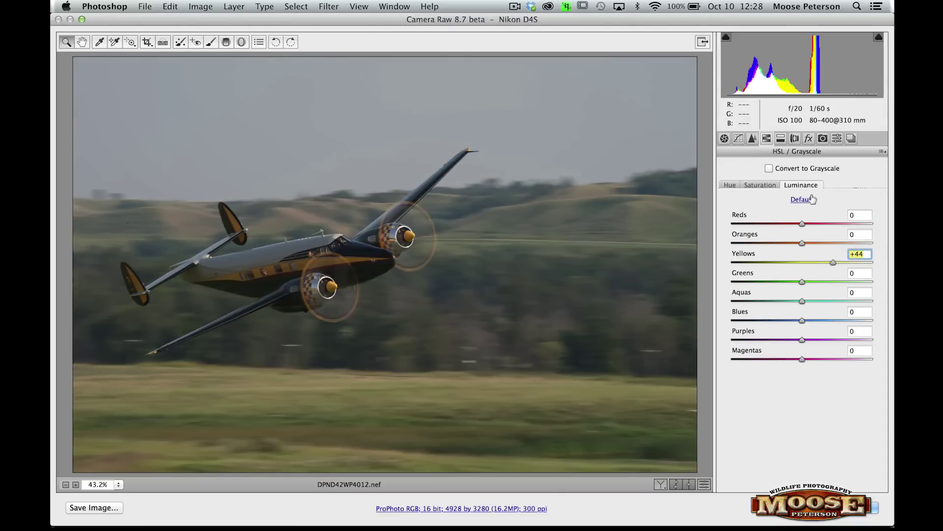
{"action": "key", "text": "ctrl+z"}
{"action": "left_click_drag", "start_coordinate": [796, 275], "coordinate": [759, 279]}
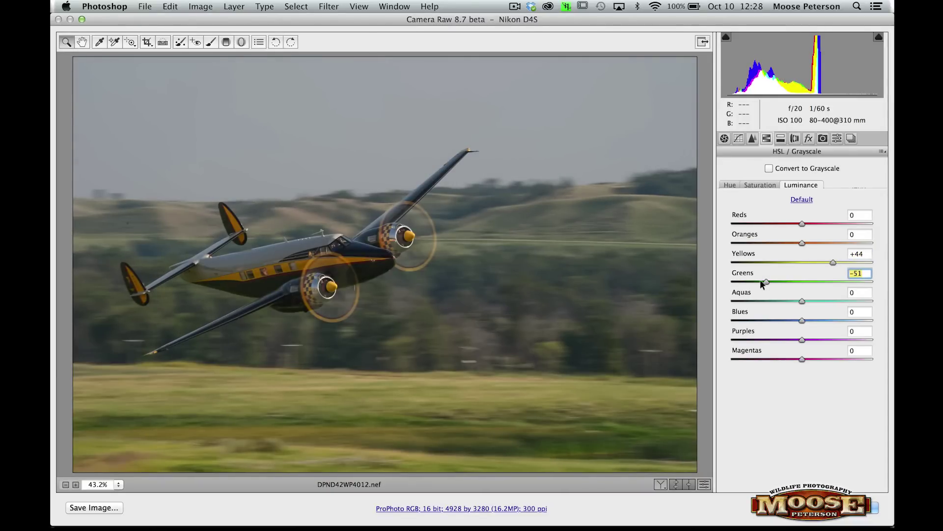
- Raise the luminance of Oranges and adjust the color saturation in the HSL settings
{"action": "left_click_drag", "start_coordinate": [802, 243], "coordinate": [824, 243]}
{"action": "left_click", "coordinate": [752, 184]}
{"action": "left_click", "coordinate": [799, 221]}
{"action": "left_click_drag", "start_coordinate": [799, 222], "coordinate": [818, 279]}
{"action": "left_click", "coordinate": [724, 138]}
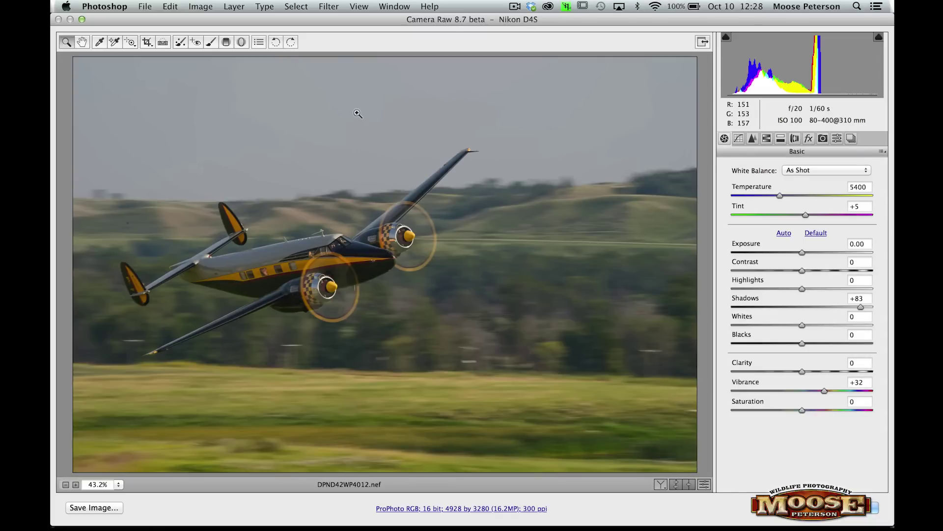
- Add a graduated filter from the photo's upper edge down to the far engine, try darkening it, and reset its Exposure to 0.00
{"action": "left_click", "coordinate": [227, 42]}
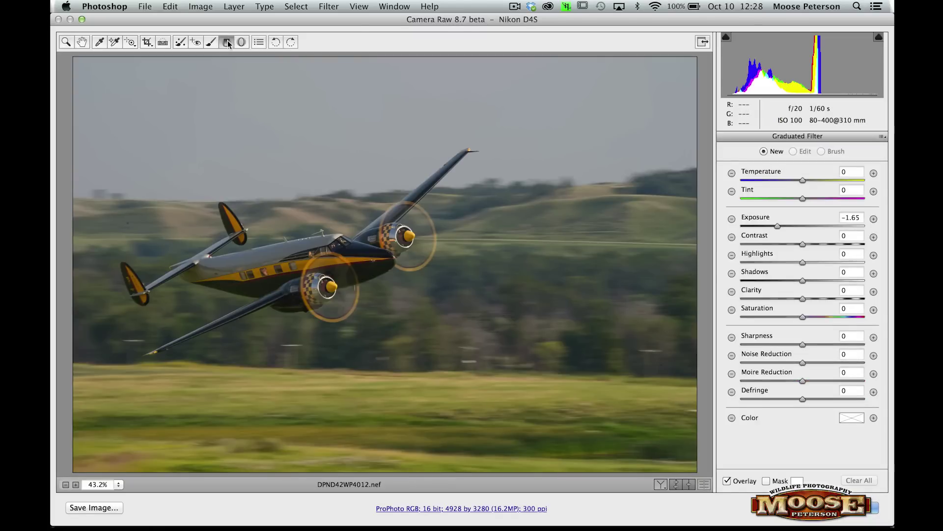
{"action": "left_click", "coordinate": [873, 218]}
{"action": "left_click_drag", "start_coordinate": [386, 54], "coordinate": [390, 222]}
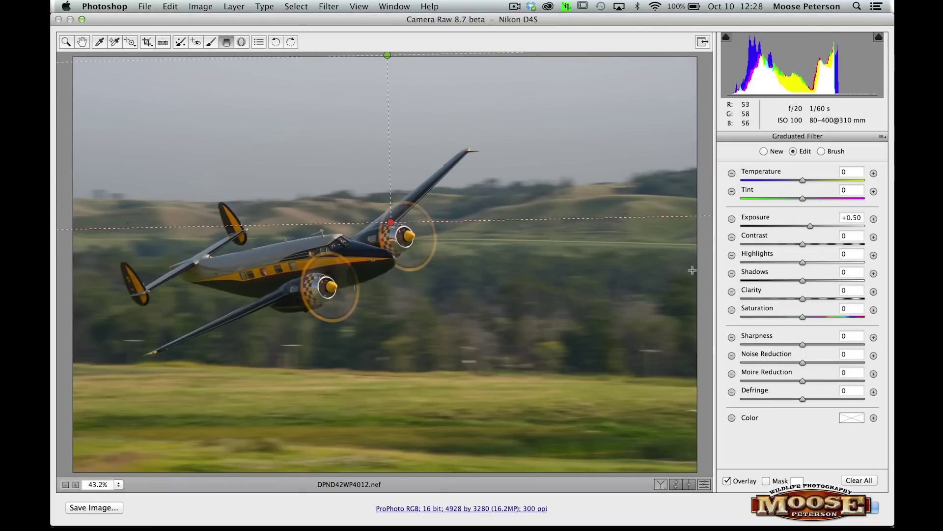
{"action": "mouse_move", "coordinate": [803, 224]}
{"action": "left_mouse_down"}
{"action": "mouse_move", "coordinate": [757, 224]}
{"action": "mouse_move", "coordinate": [786, 225]}
{"action": "left_mouse_up"}
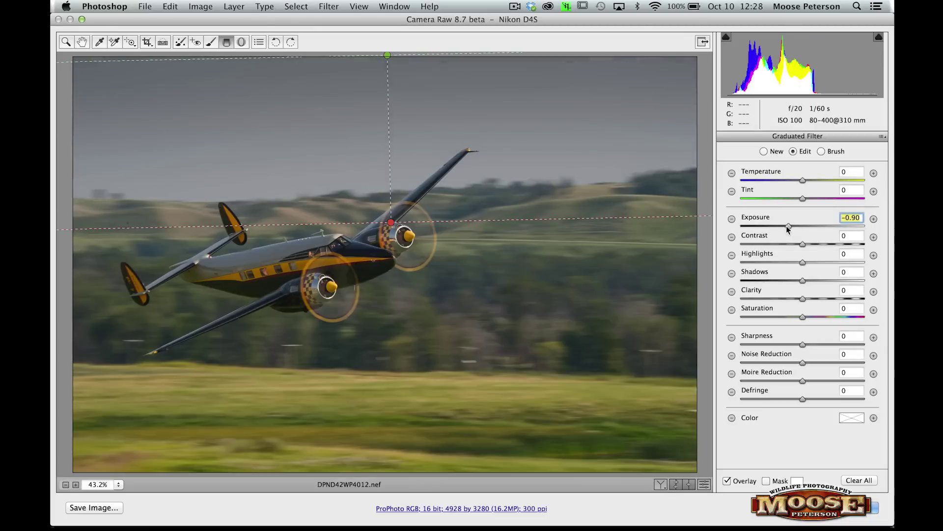
{"action": "double_click", "coordinate": [782, 221]}
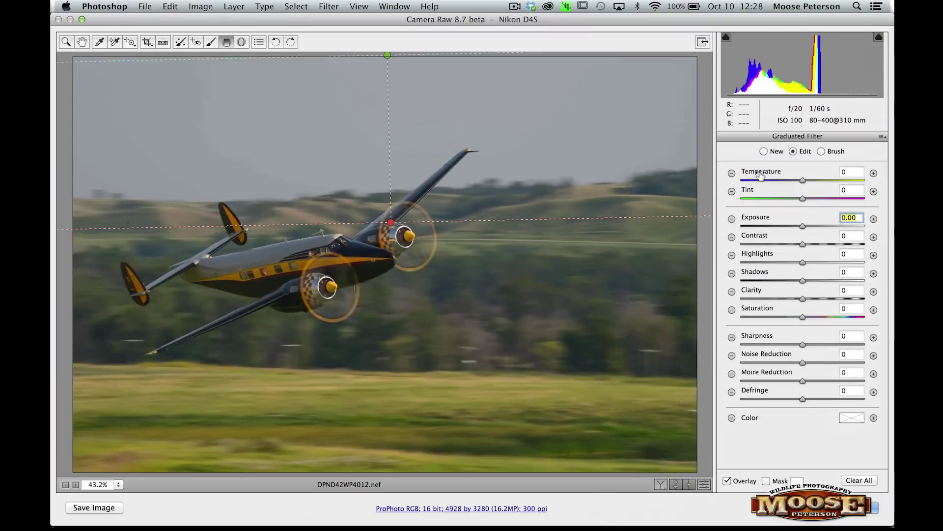
- Turn the sky blue by setting the graduated filter's Temperature to -44, and reposition the filter's lower boundary near the hills
{"action": "left_click_drag", "start_coordinate": [798, 178], "coordinate": [784, 181]}
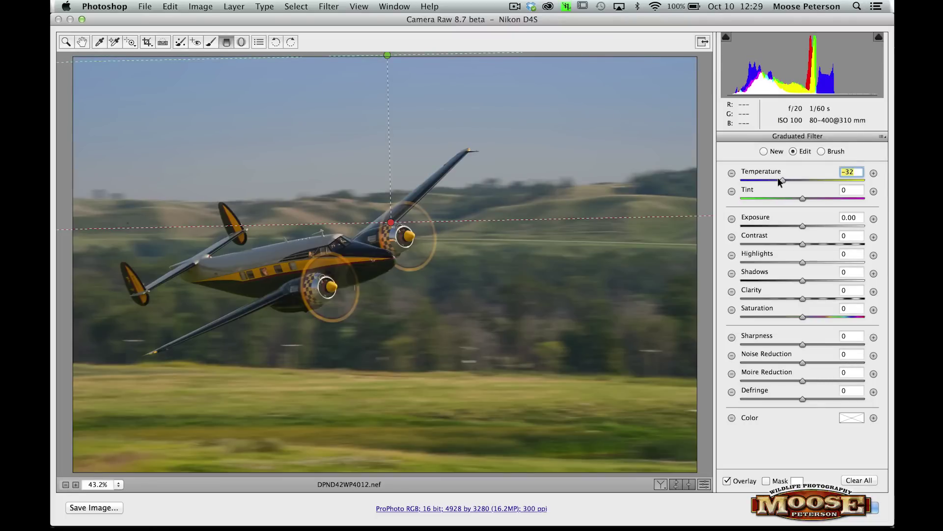
{"action": "left_click_drag", "start_coordinate": [778, 179], "coordinate": [732, 179]}
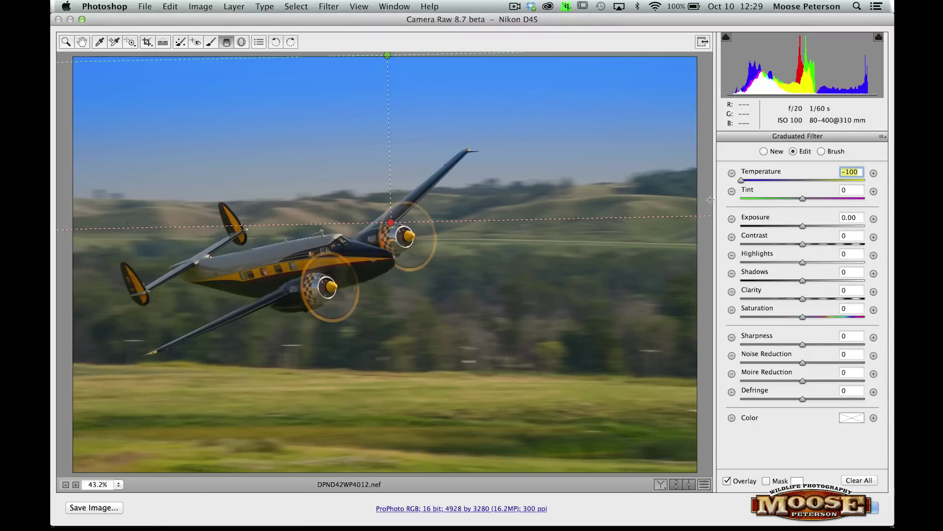
{"action": "left_click_drag", "start_coordinate": [740, 179], "coordinate": [775, 180]}
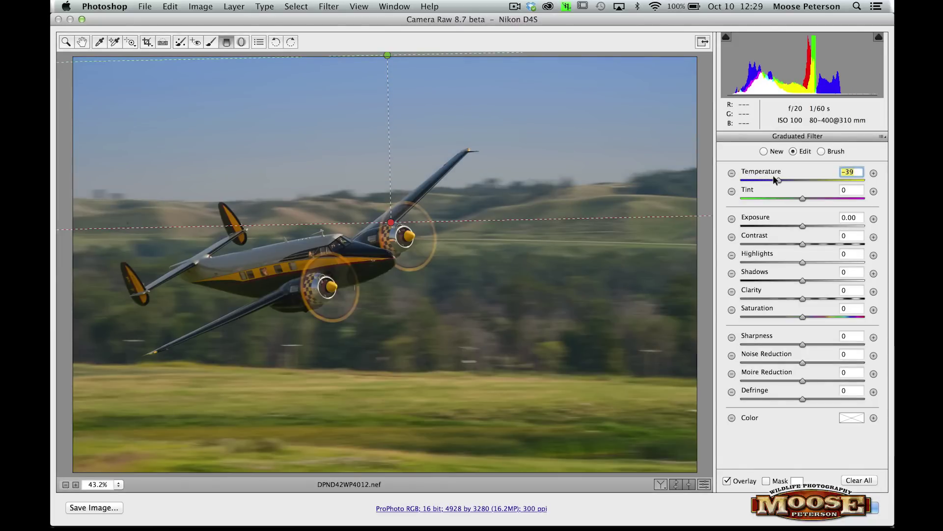
{"action": "left_click_drag", "start_coordinate": [774, 180], "coordinate": [772, 180]}
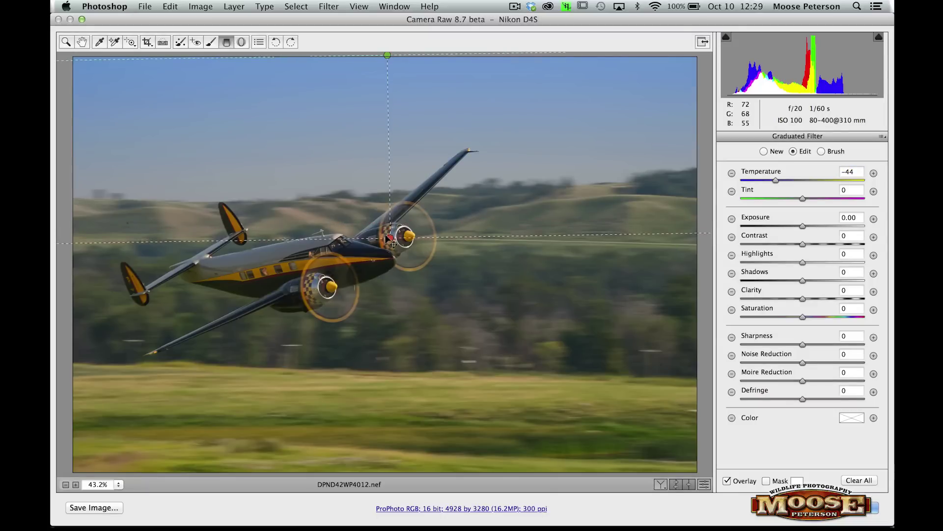
{"action": "left_click_drag", "start_coordinate": [390, 223], "coordinate": [390, 203]}
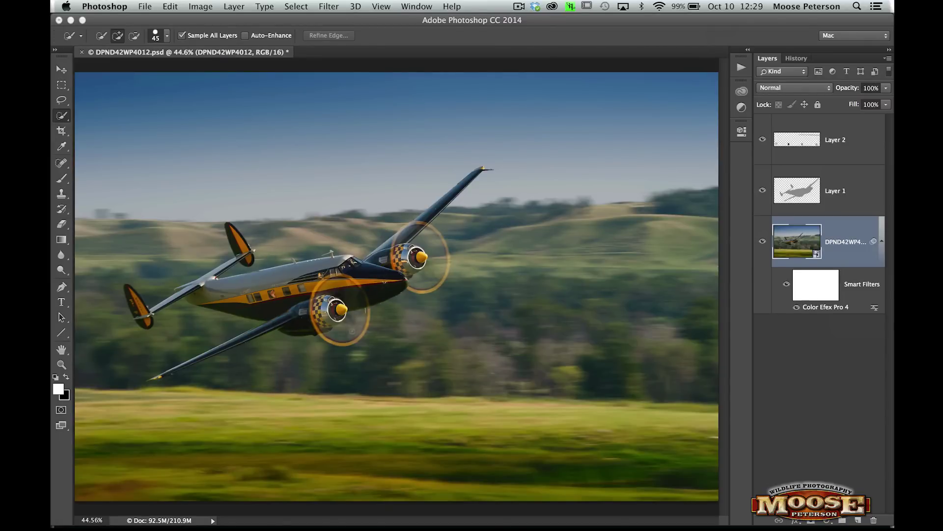
- On Layer 1, try a quick selection of the airplane's fuselage and near engine, and deselect it
{"action": "left_click", "coordinate": [852, 199]}
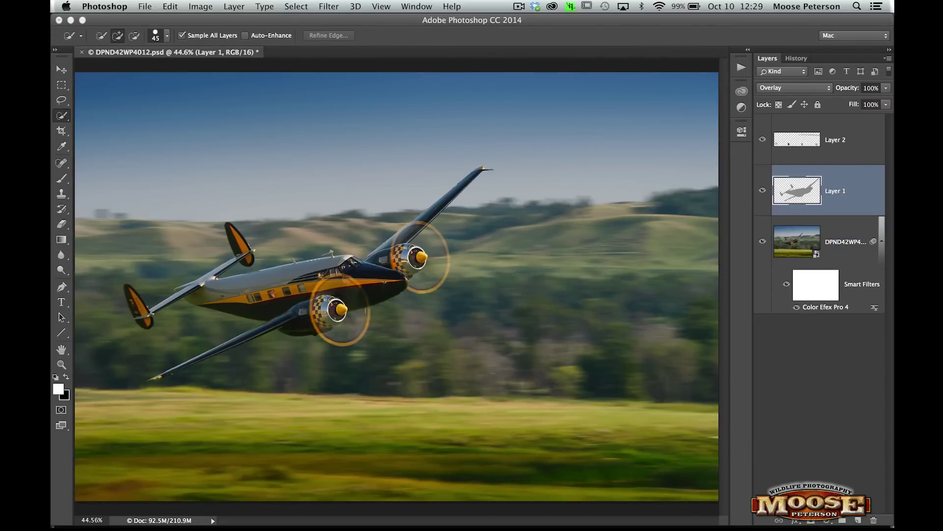
{"action": "left_click_drag", "start_coordinate": [316, 279], "coordinate": [295, 310]}
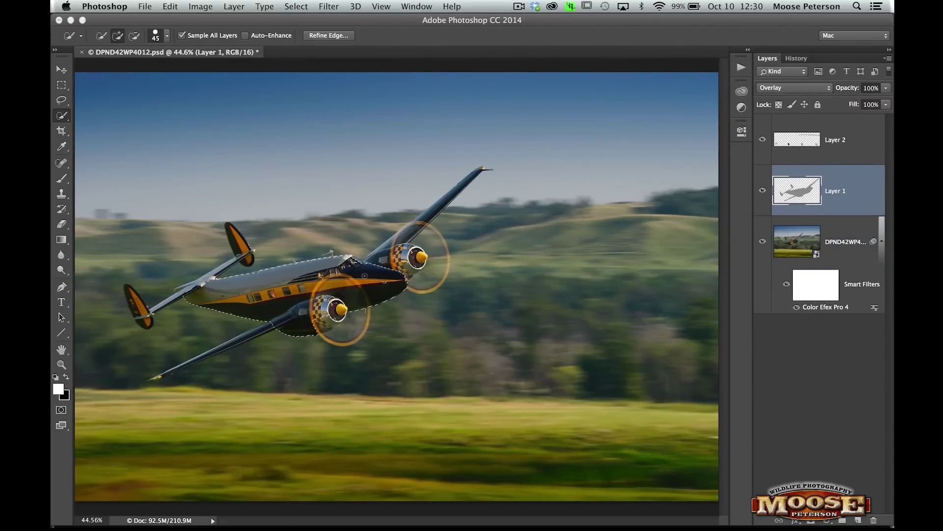
{"action": "key", "text": "super+d"}
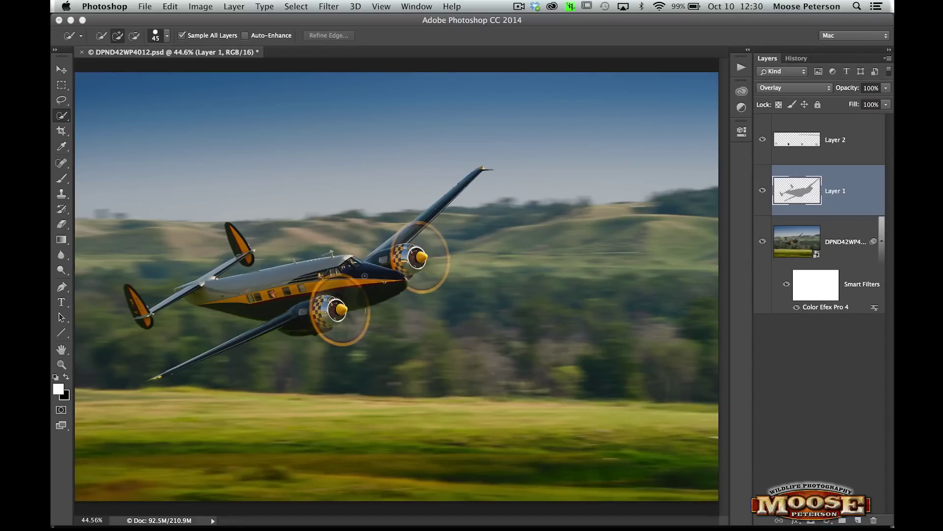
- Compare the photo with and without the Layer 2 retouching by hiding the layer and showing it again
{"action": "left_click", "coordinate": [846, 139]}
{"action": "left_click", "coordinate": [762, 139]}
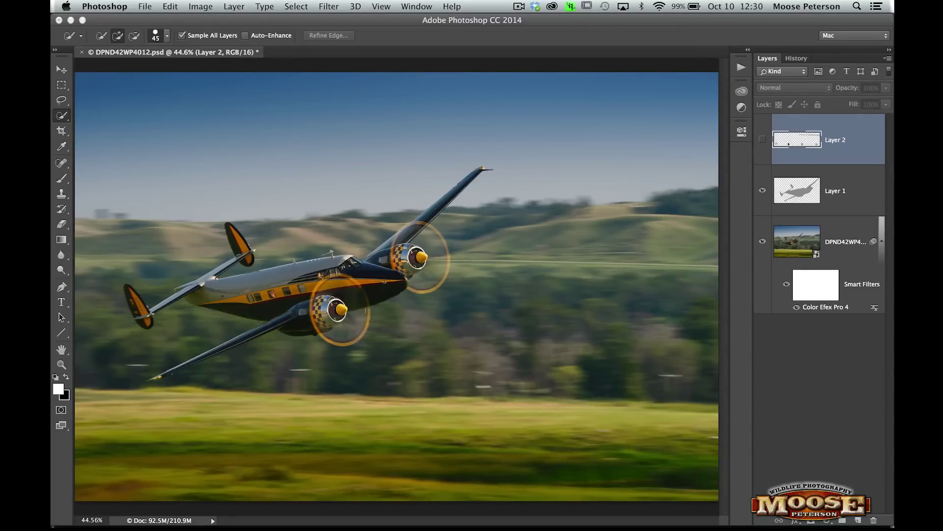
{"action": "left_click", "coordinate": [761, 139]}
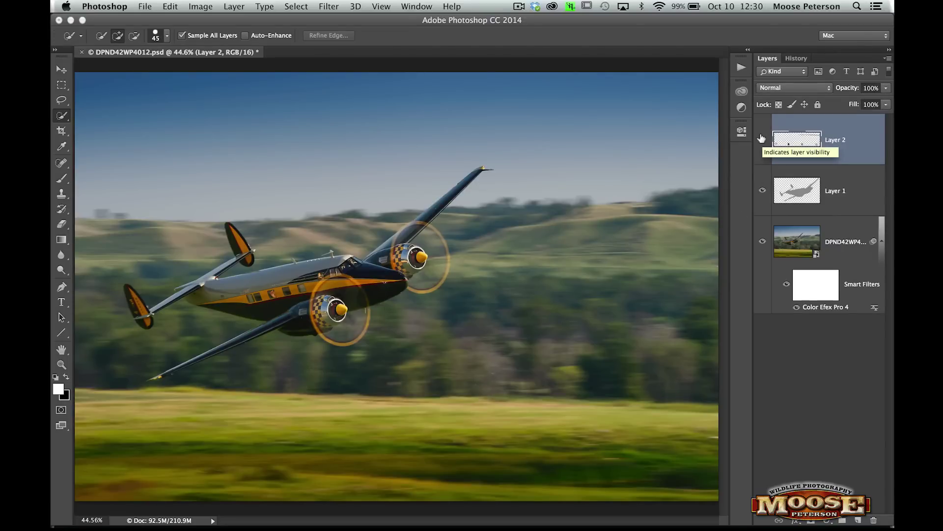